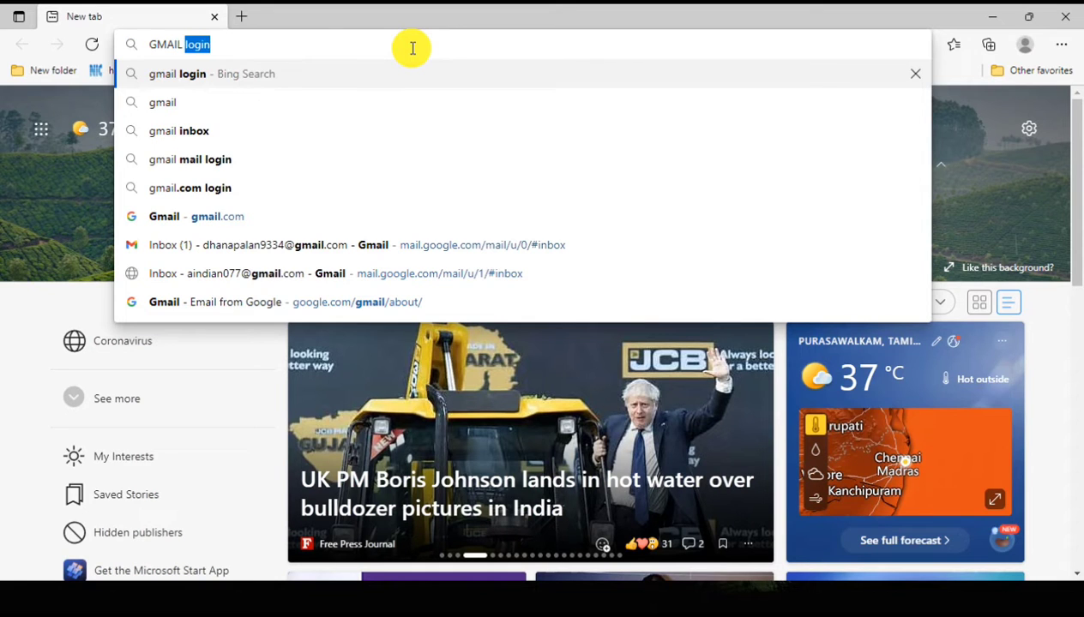
- Accept the 'gmail login' autocompletion and run the Bing search
{"action": "key", "text": "Right"}
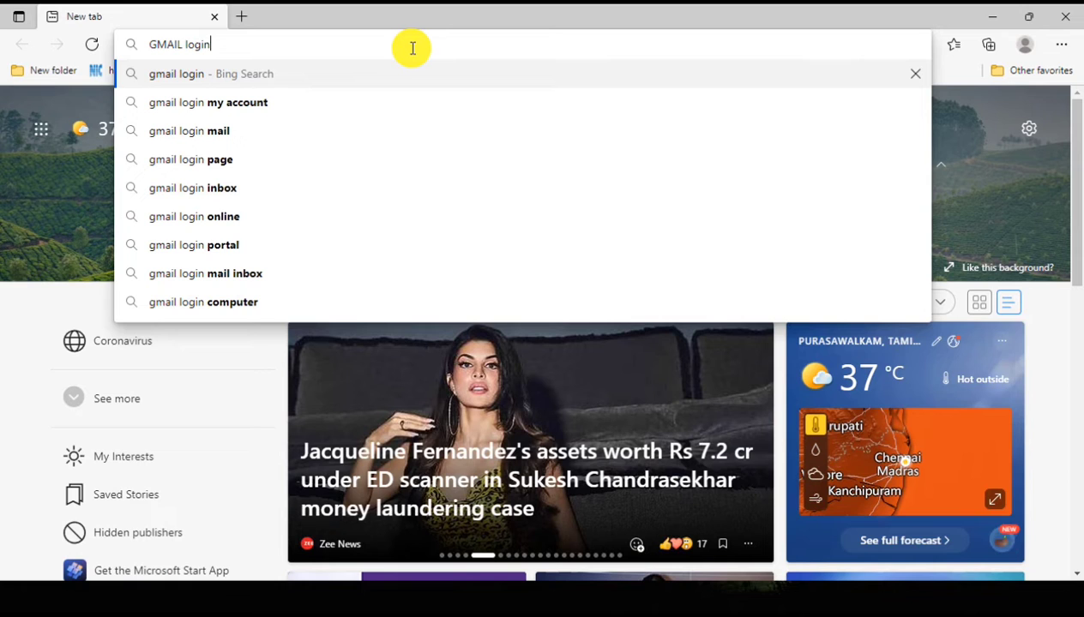
{"action": "key", "text": "Return"}
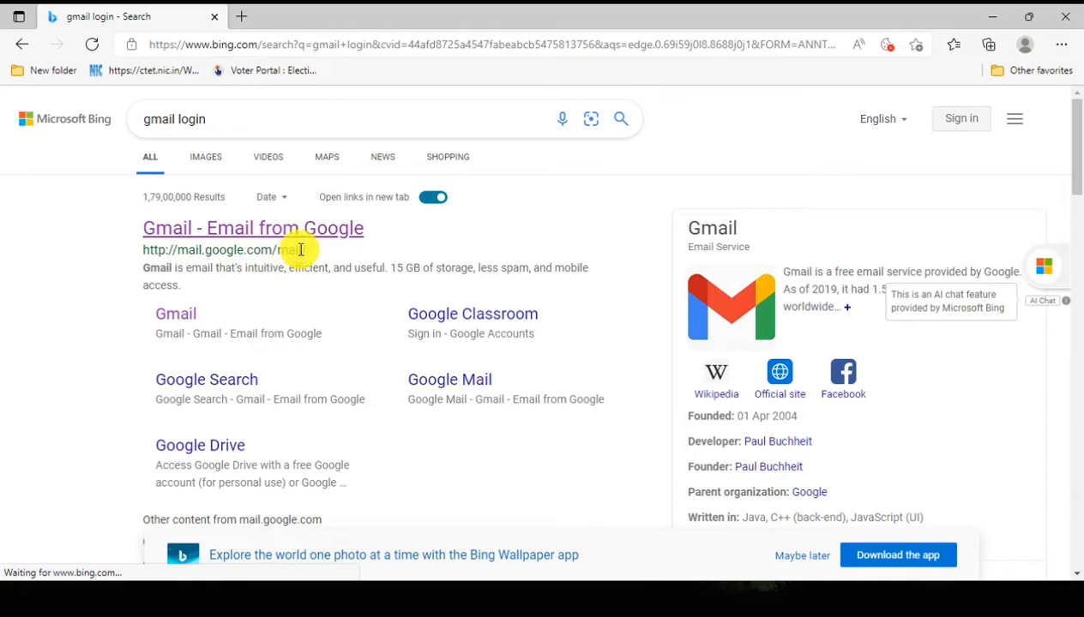
- Open the 'Gmail - Email from Google' result and start creating a new account
{"action": "left_click", "coordinate": [236, 240]}
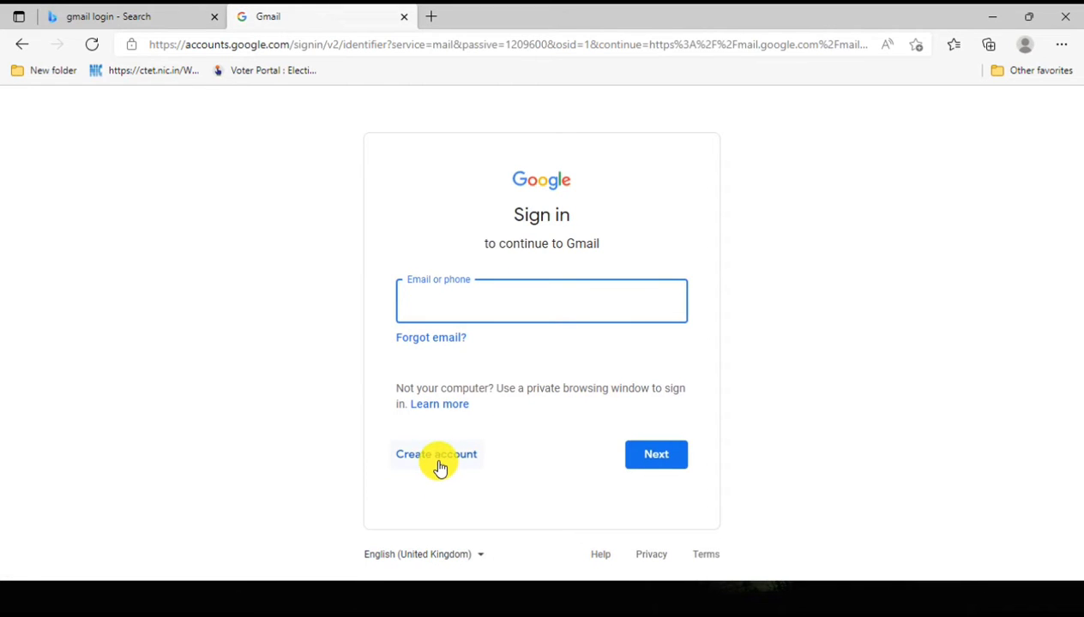
{"action": "left_click", "coordinate": [437, 456]}
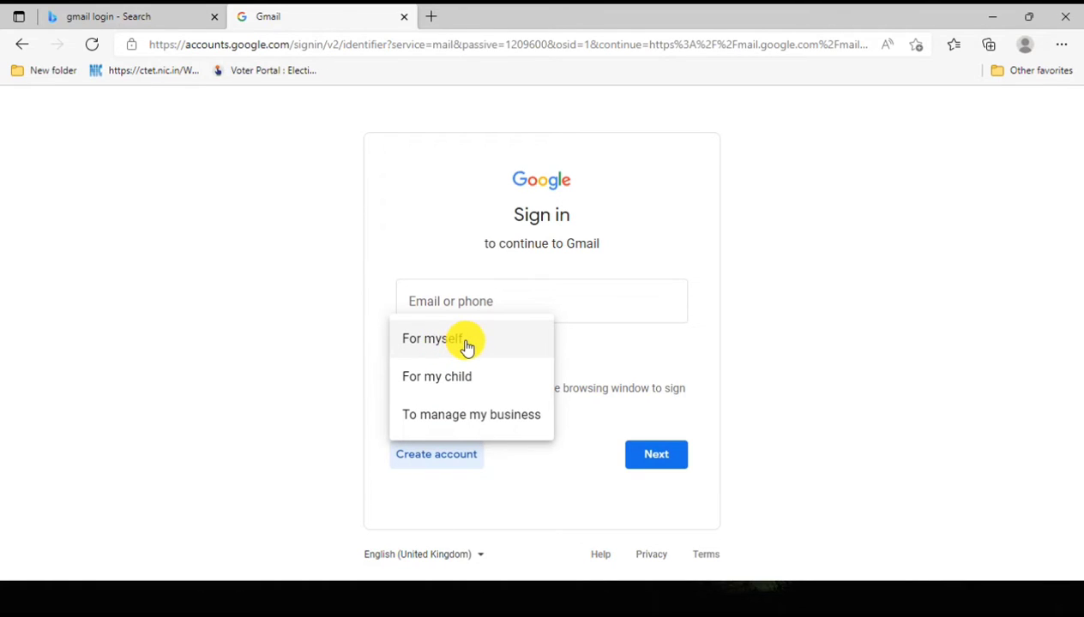
- Choose 'For myself' and enter the user's first and last name
{"action": "left_click", "coordinate": [467, 347]}
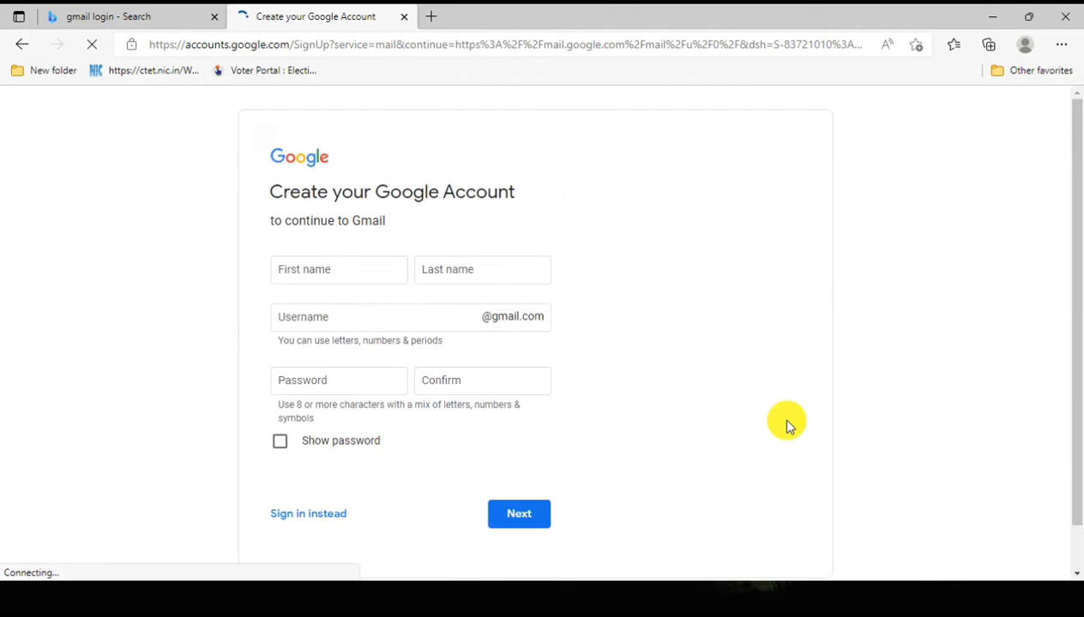
{"action": "left_click", "coordinate": [360, 273]}
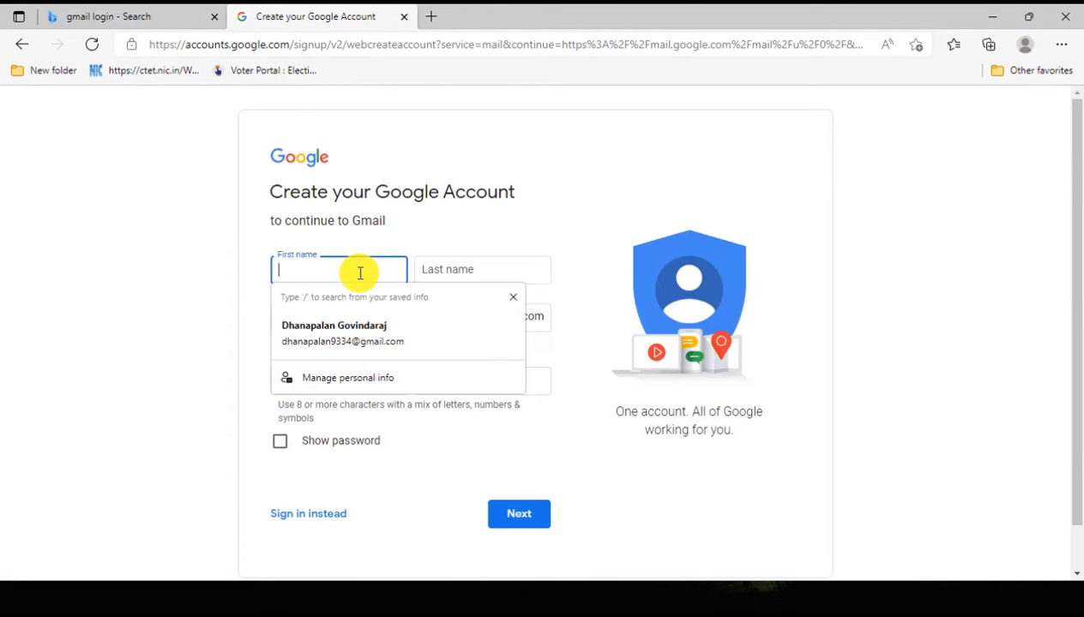
{"action": "type", "text": "AKBAR"}
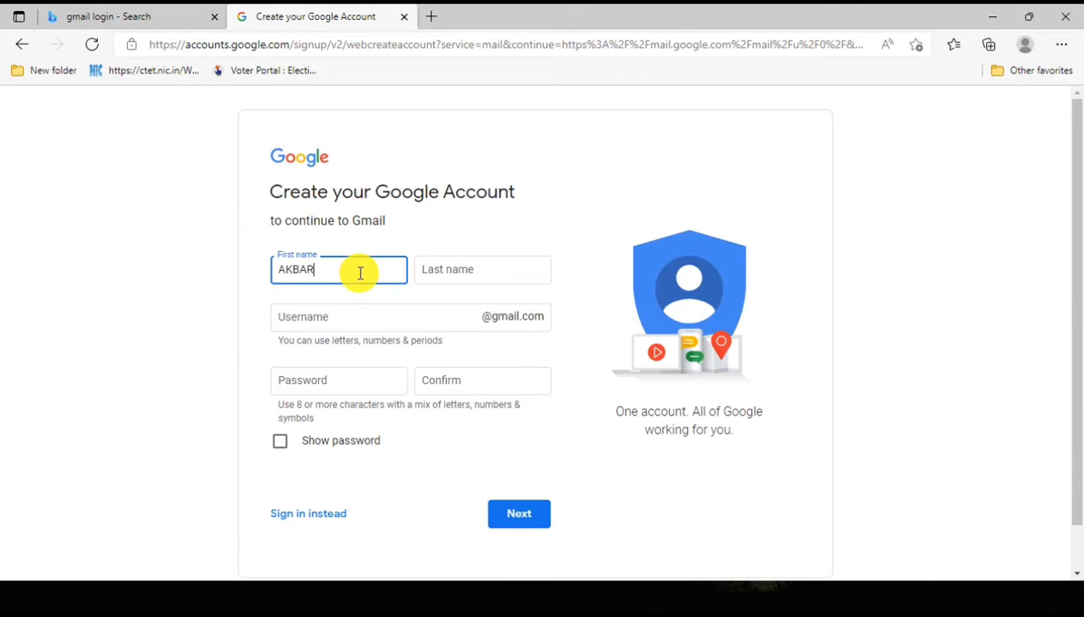
{"action": "left_click", "coordinate": [441, 274]}
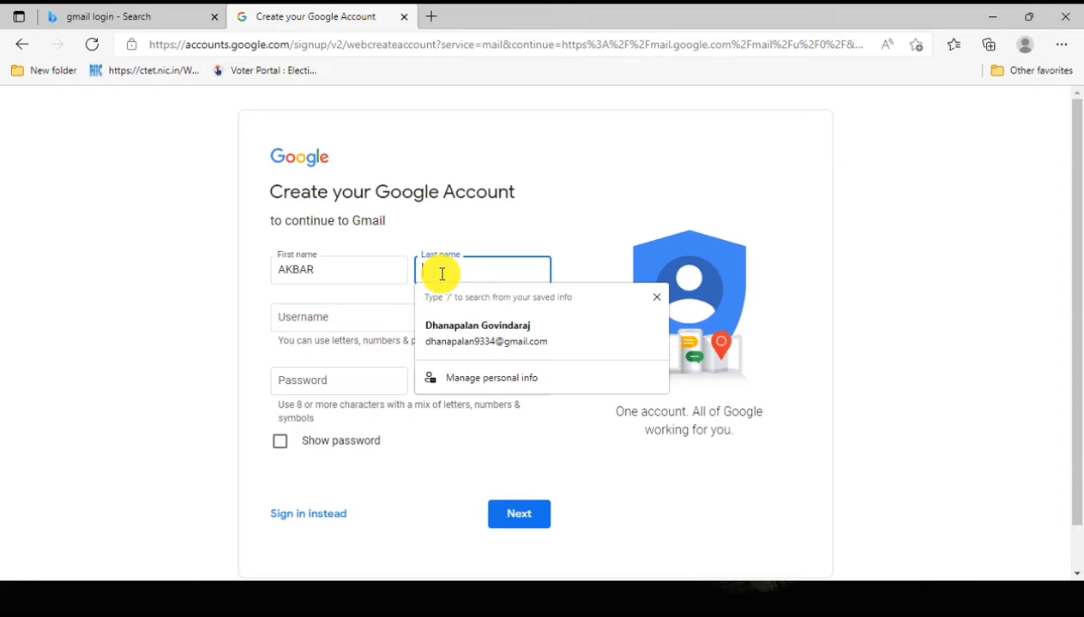
{"action": "type", "text": "PM"}
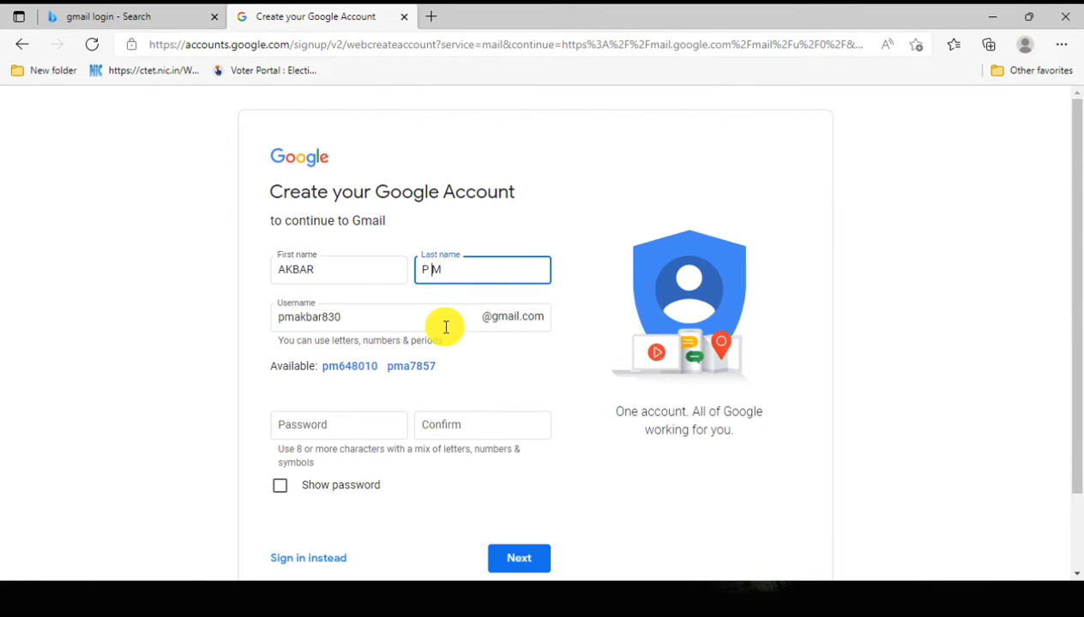
{"action": "left_click", "coordinate": [393, 318]}
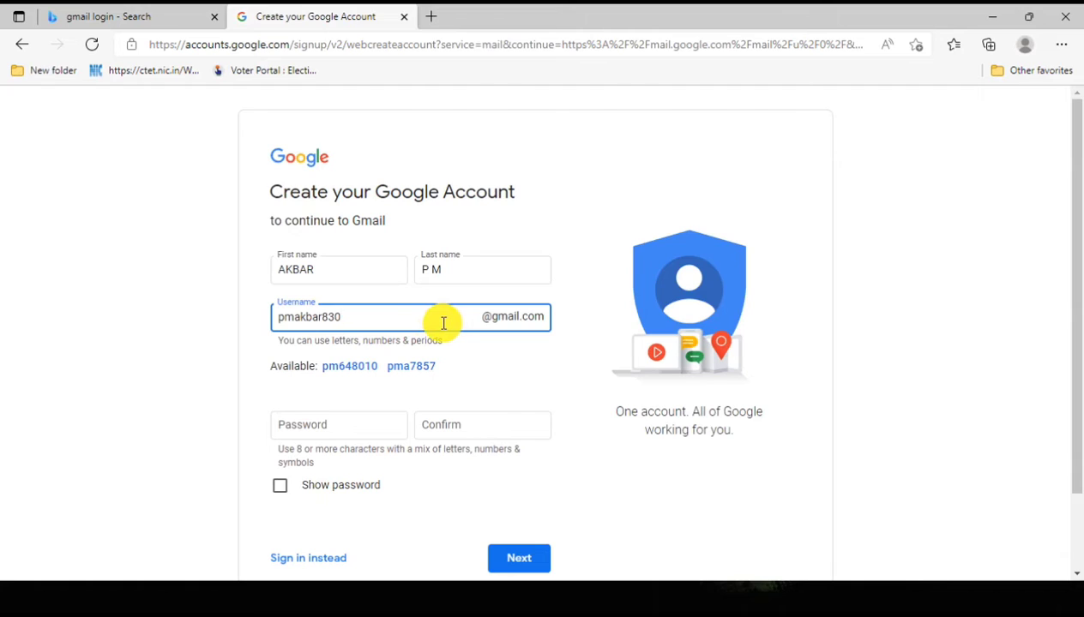
- Replace the suggested username with a custom one and have its availability checked
{"action": "left_click_drag", "start_coordinate": [443, 323], "coordinate": [180, 334]}
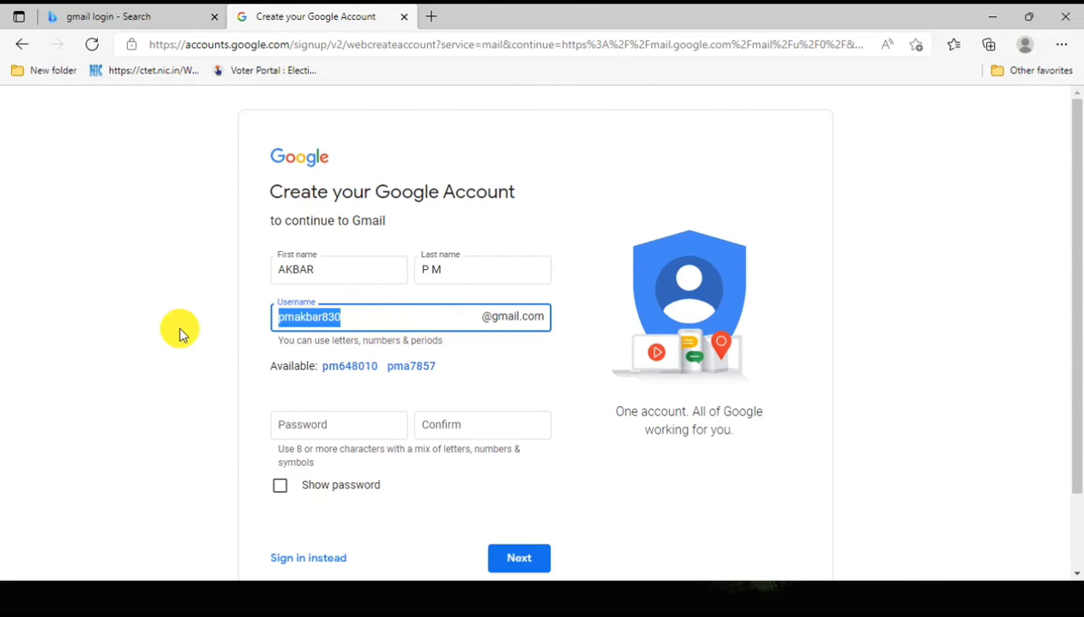
{"action": "key", "text": "BackSpace"}
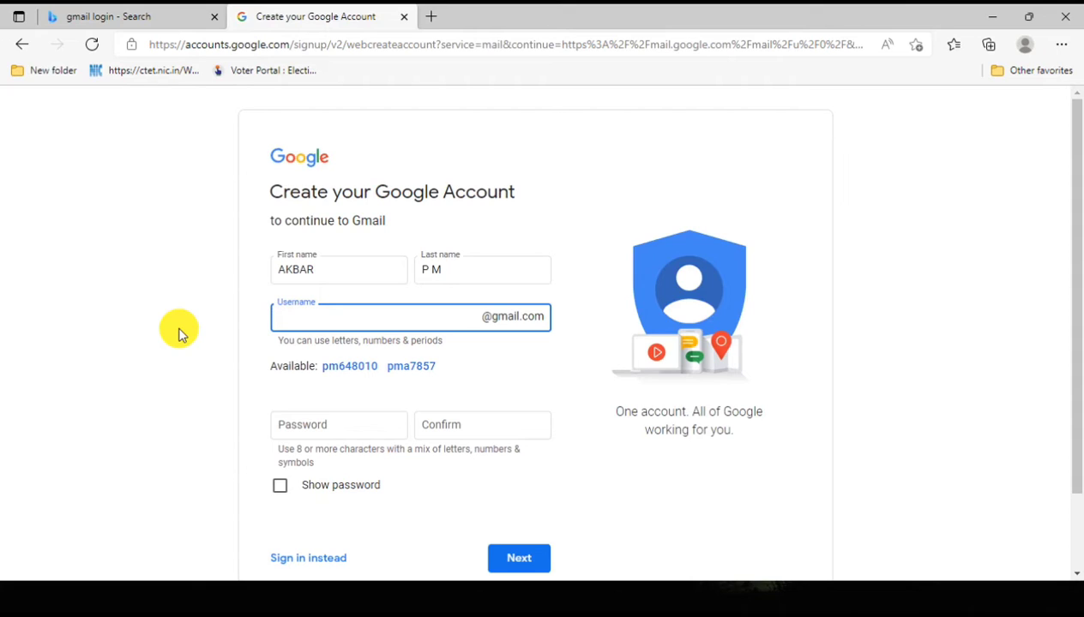
{"action": "type", "text": "A"}
{"action": "key", "text": "BackSpace"}
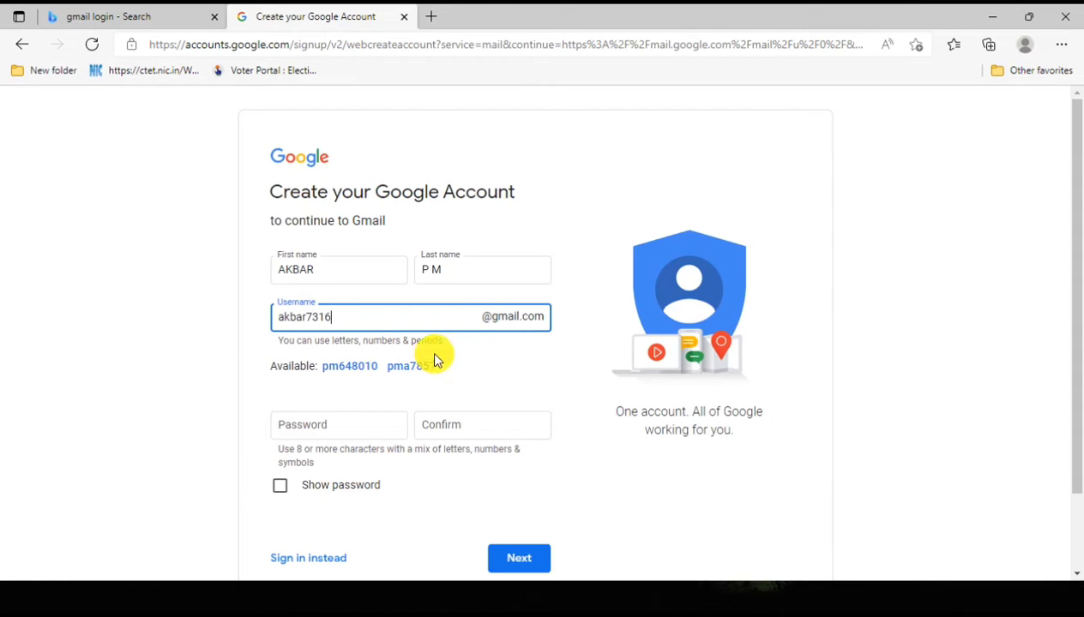
{"action": "left_click", "coordinate": [486, 351]}
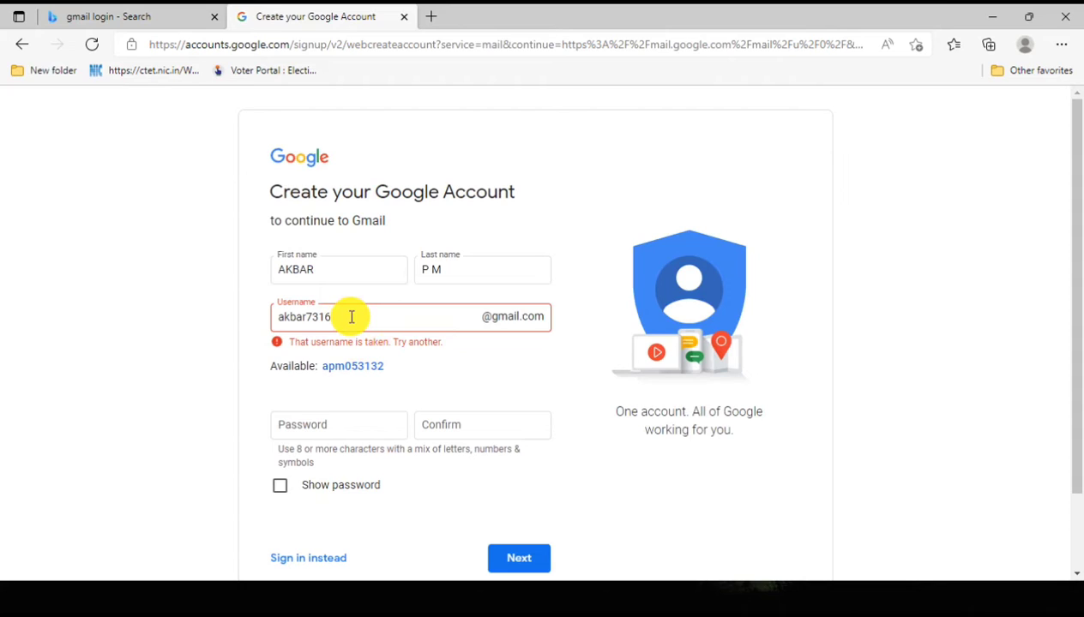
- Prefix the taken username with two extra letters so it is rechecked
{"action": "left_click", "coordinate": [350, 317]}
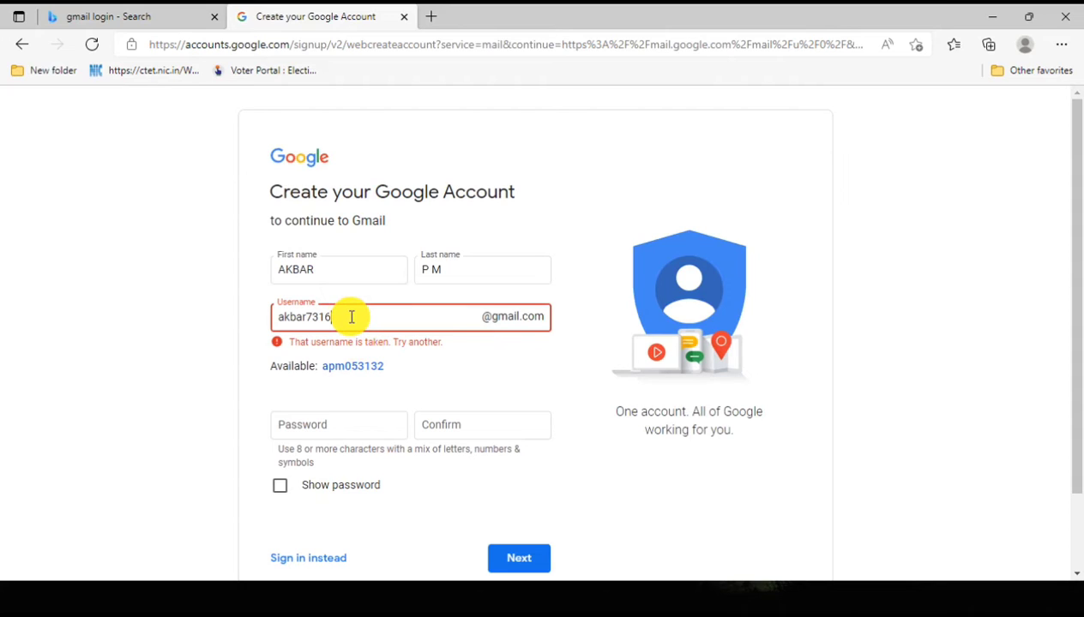
{"action": "left_click", "coordinate": [276, 321]}
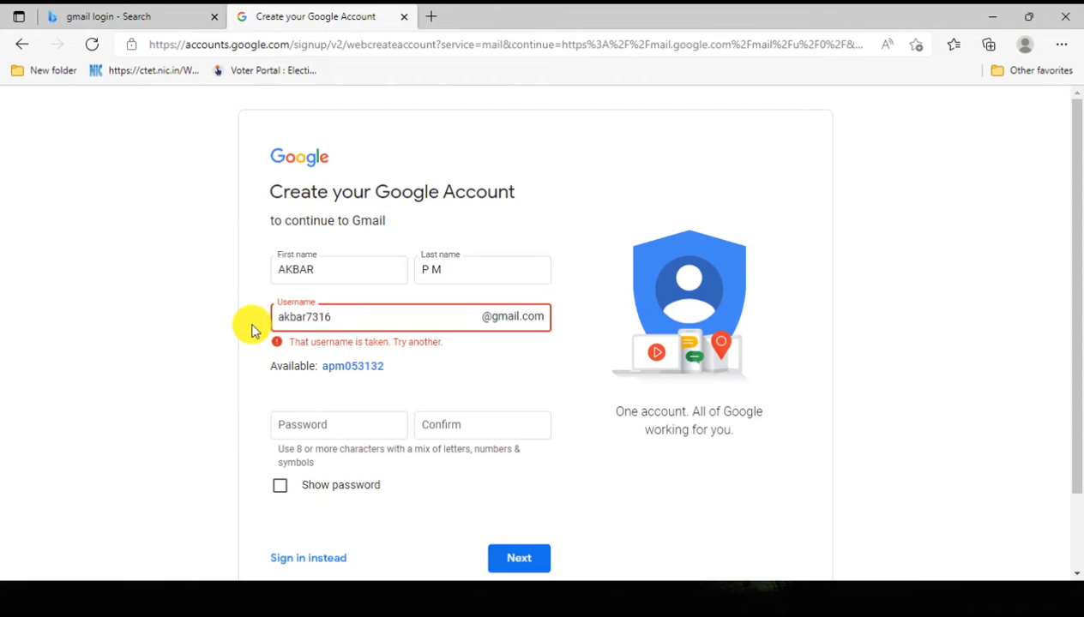
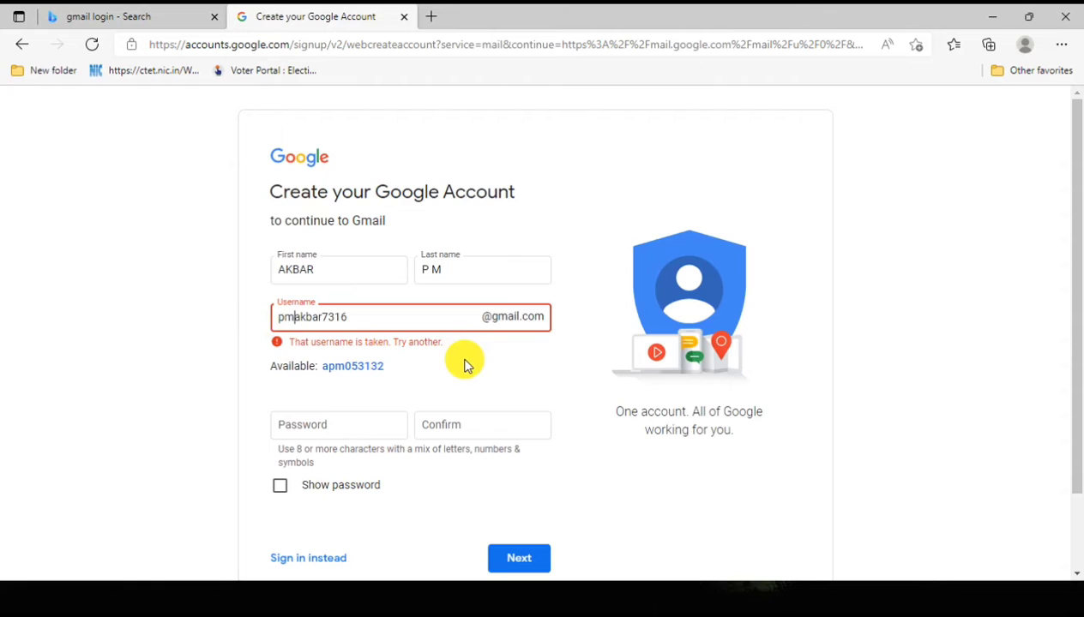
{"action": "left_click", "coordinate": [463, 364]}
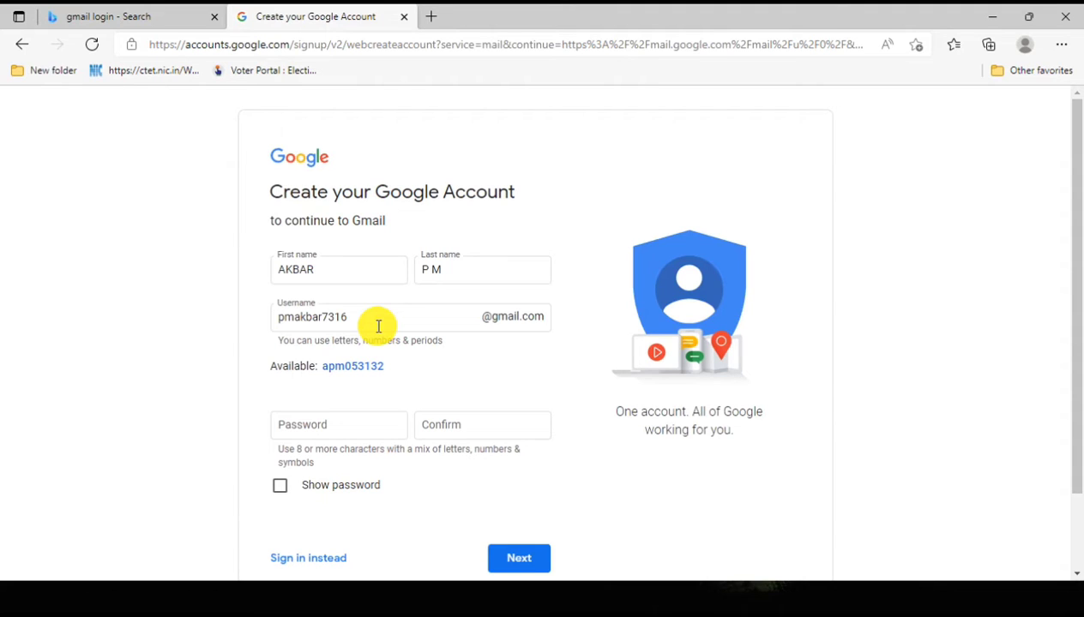
- Enter a password and its confirmation, then try submitting the form
{"action": "left_click", "coordinate": [348, 419]}
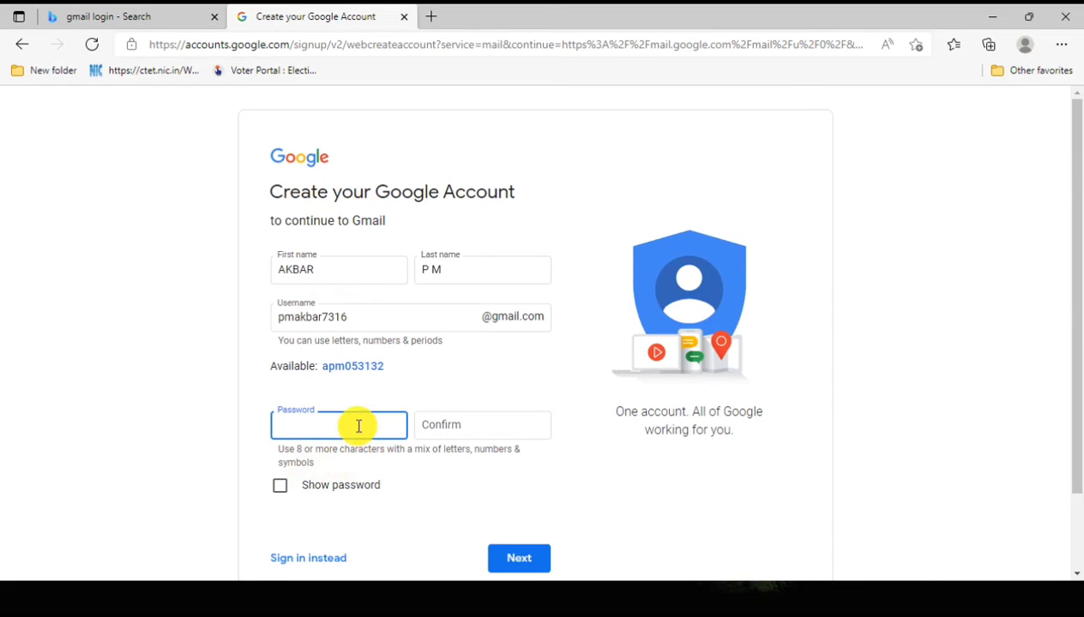
{"action": "type", "text": "aaaaaaaaaa"}
{"action": "left_click", "coordinate": [445, 429]}
{"action": "type", "text": "a"}
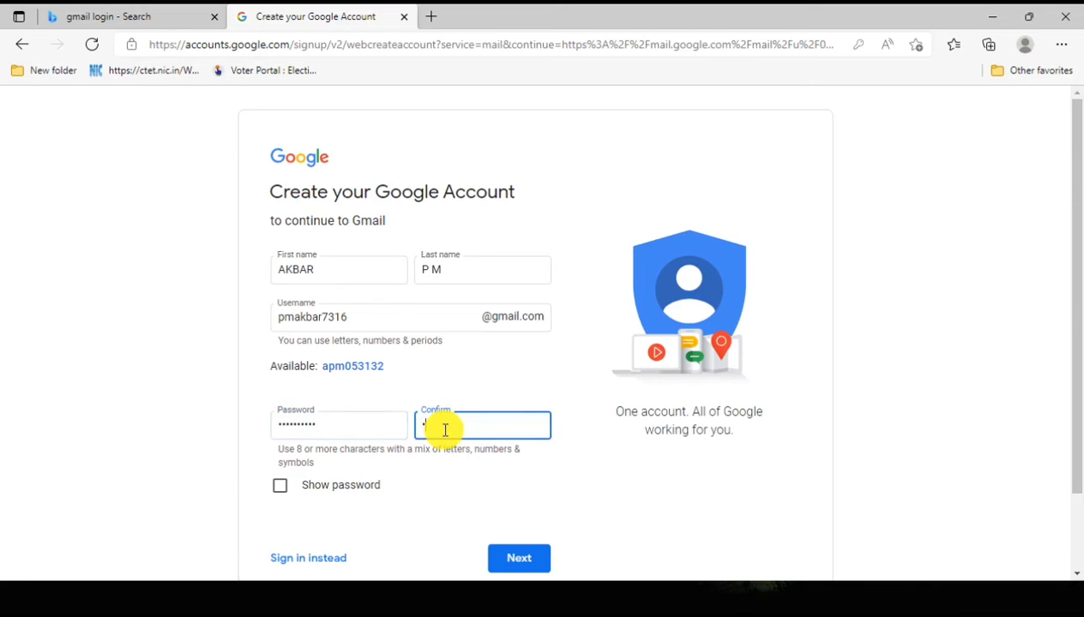
{"action": "type", "text": "aaaaaaa"}
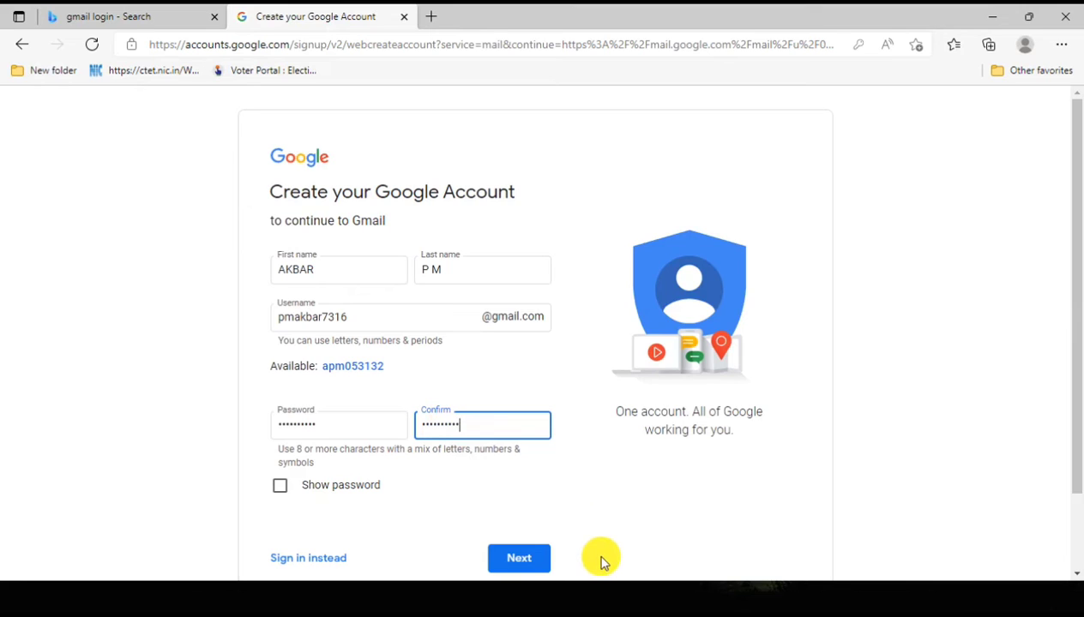
{"action": "left_click", "coordinate": [535, 559]}
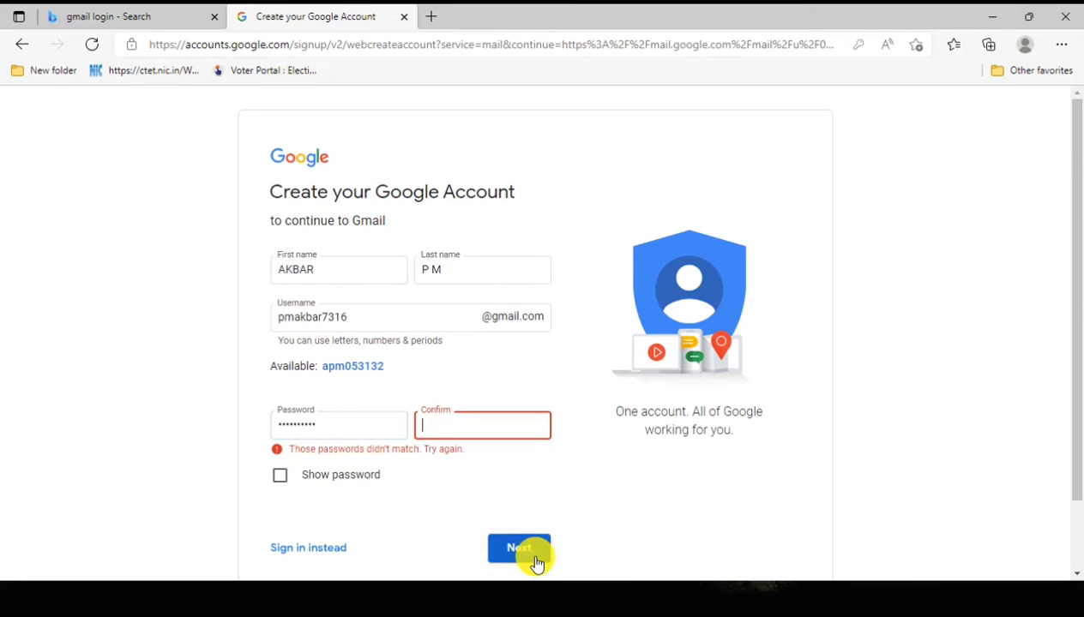
- Re-enter the password so both fields match, then submit the account details
{"action": "left_click", "coordinate": [456, 426]}
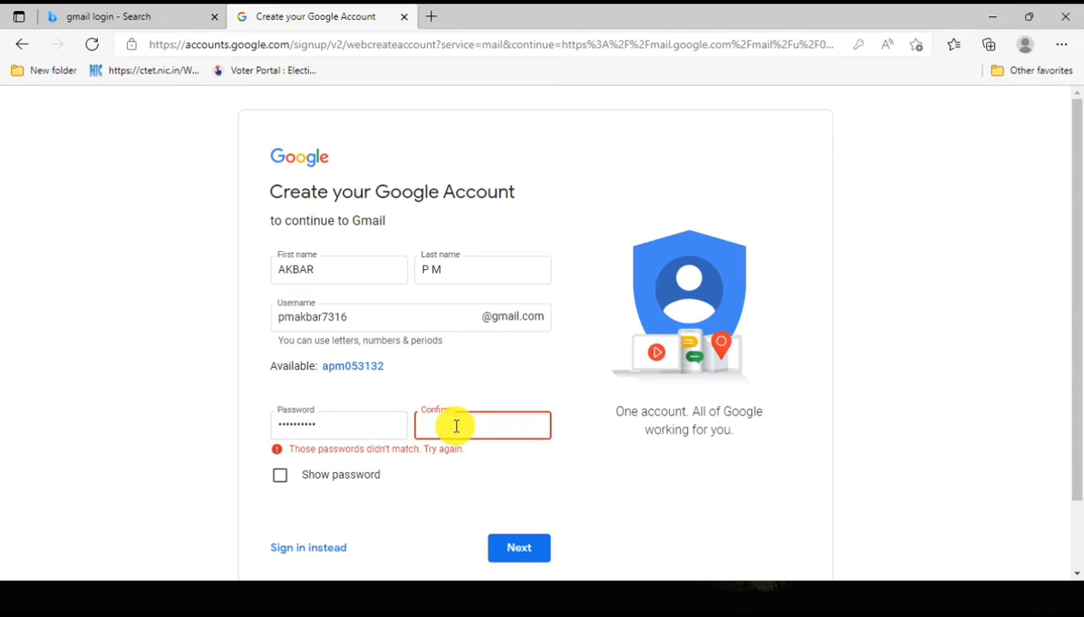
{"action": "key", "text": "shift+Tab"}
{"action": "key", "text": "BackSpace"}
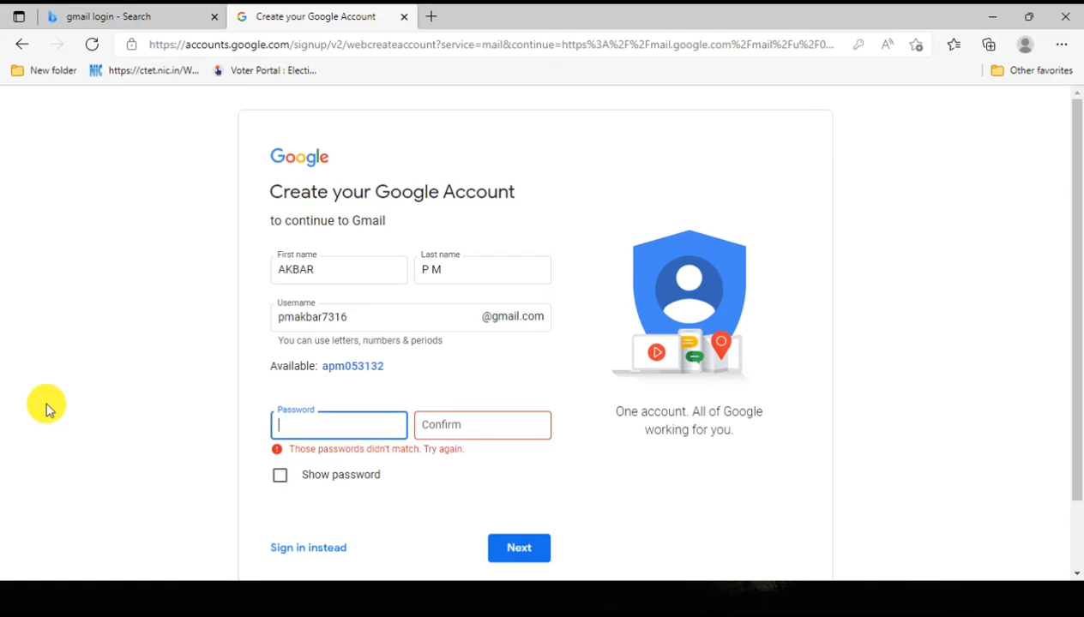
{"action": "type", "text": "••••••••••"}
{"action": "key", "text": "Tab"}
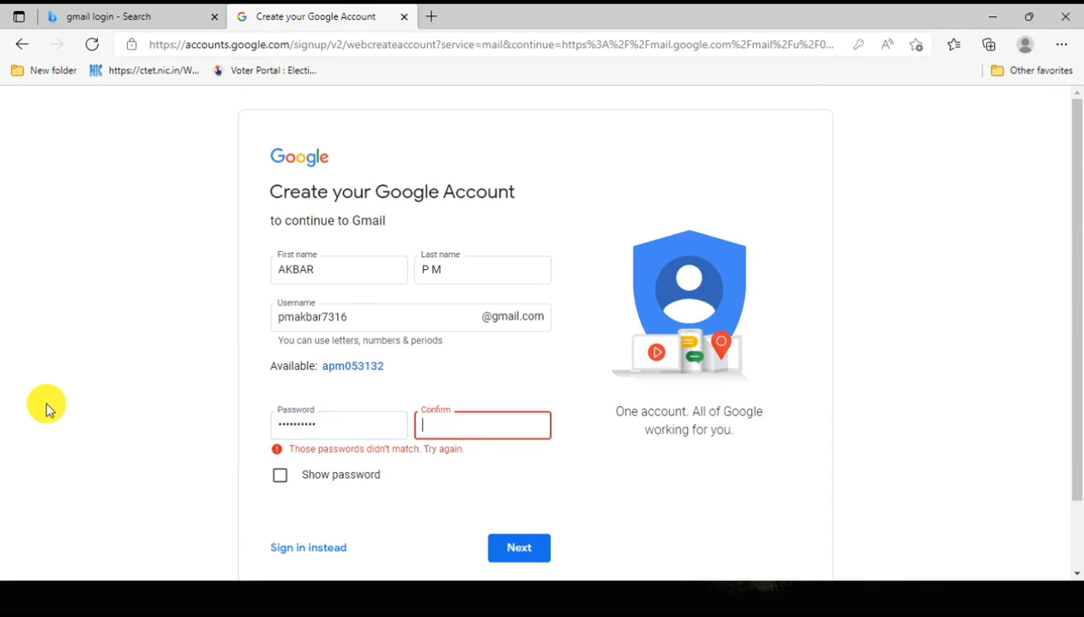
{"action": "type", "text": "••••••••••"}
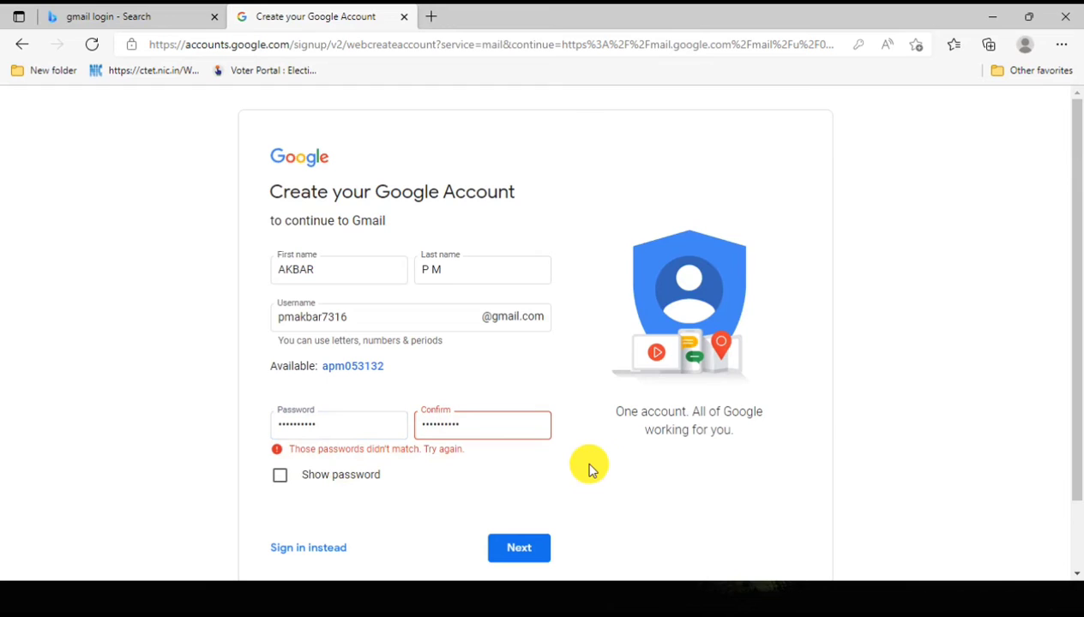
{"action": "left_click", "coordinate": [533, 553]}
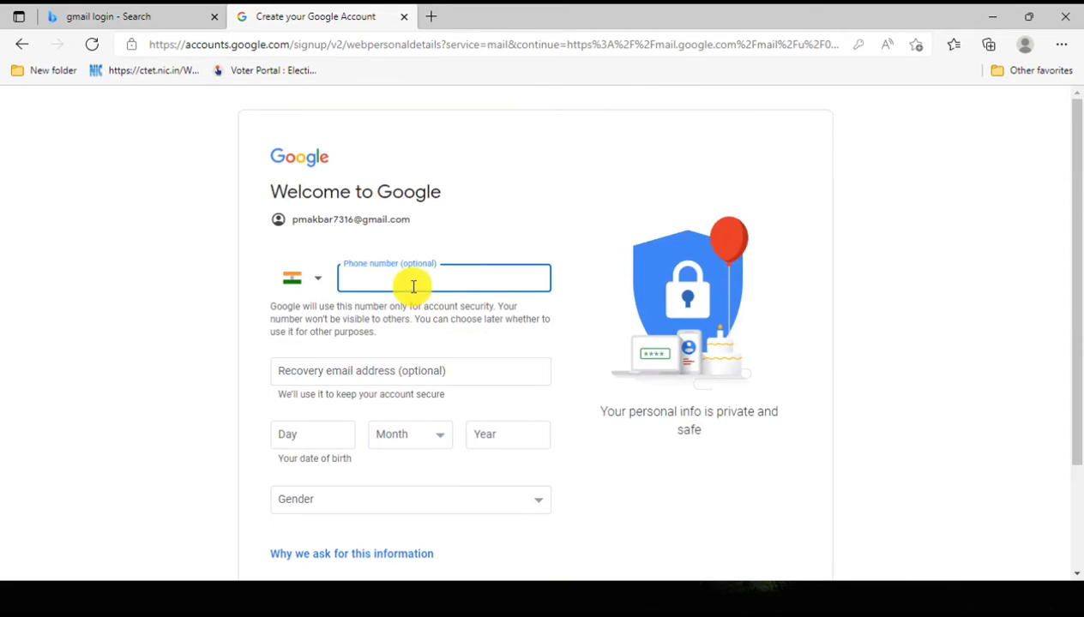
- Enter the user's phone number in the optional phone field
{"action": "left_click", "coordinate": [411, 281]}
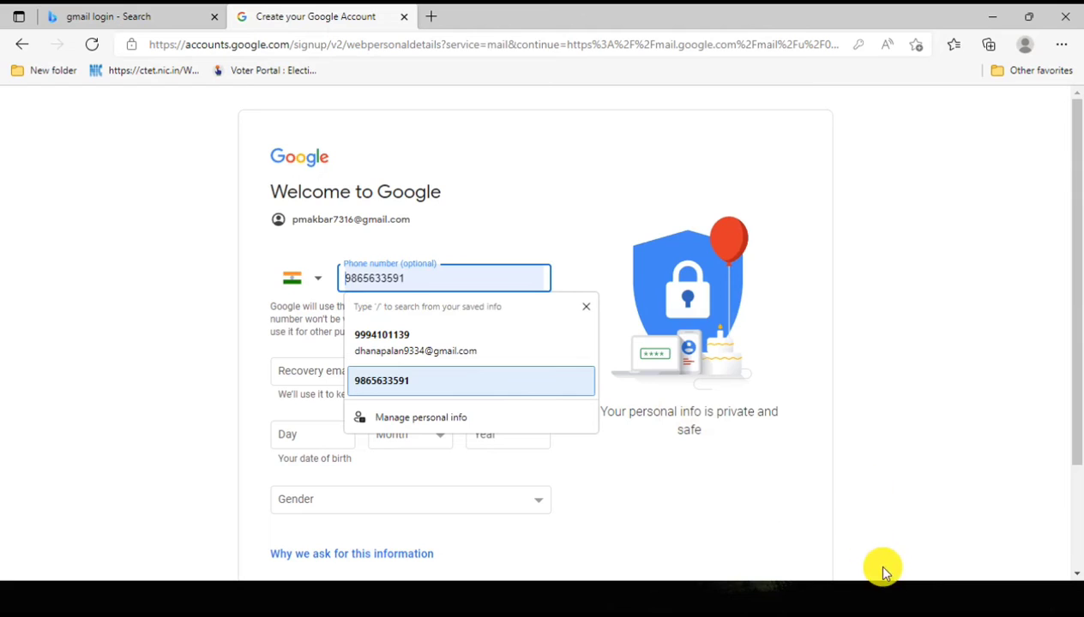
{"action": "scroll", "coordinate": [876, 564], "scroll_direction": "down", "scroll_amount": 1}
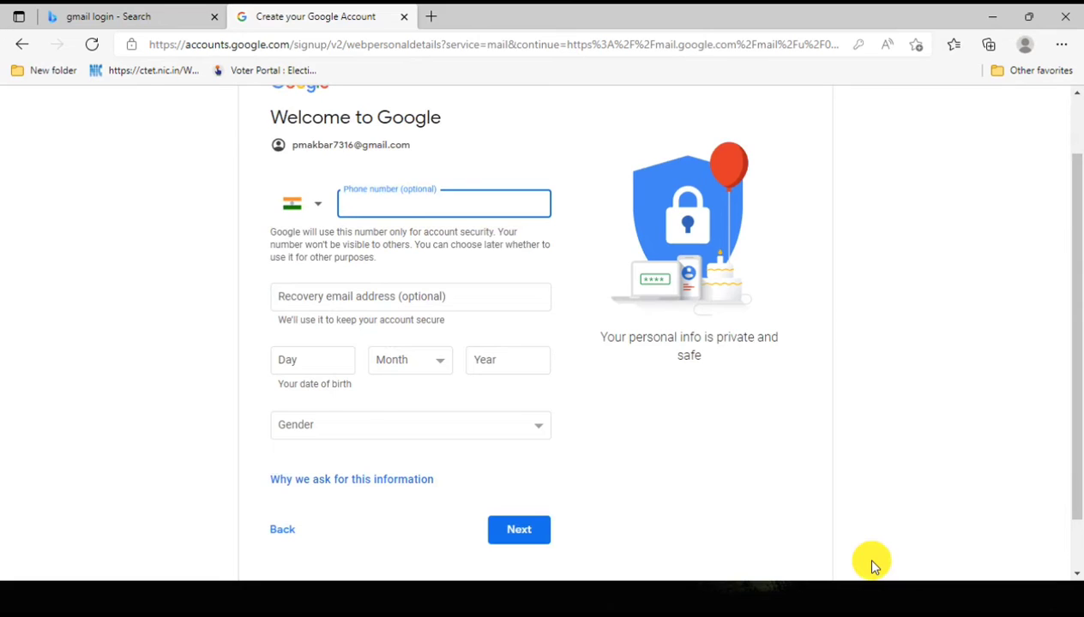
{"action": "left_click", "coordinate": [389, 207]}
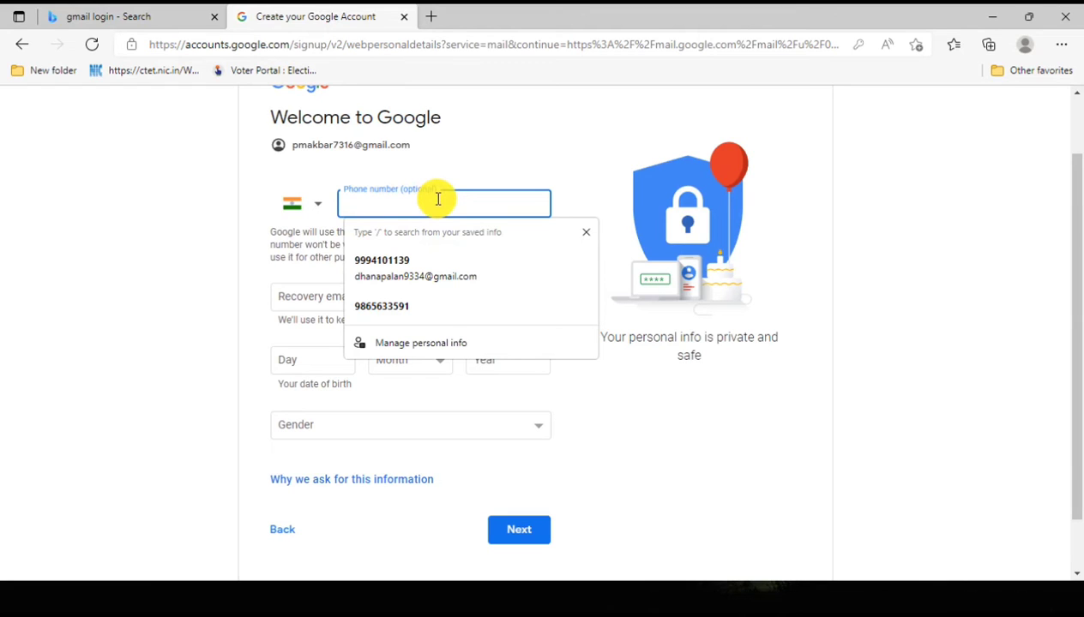
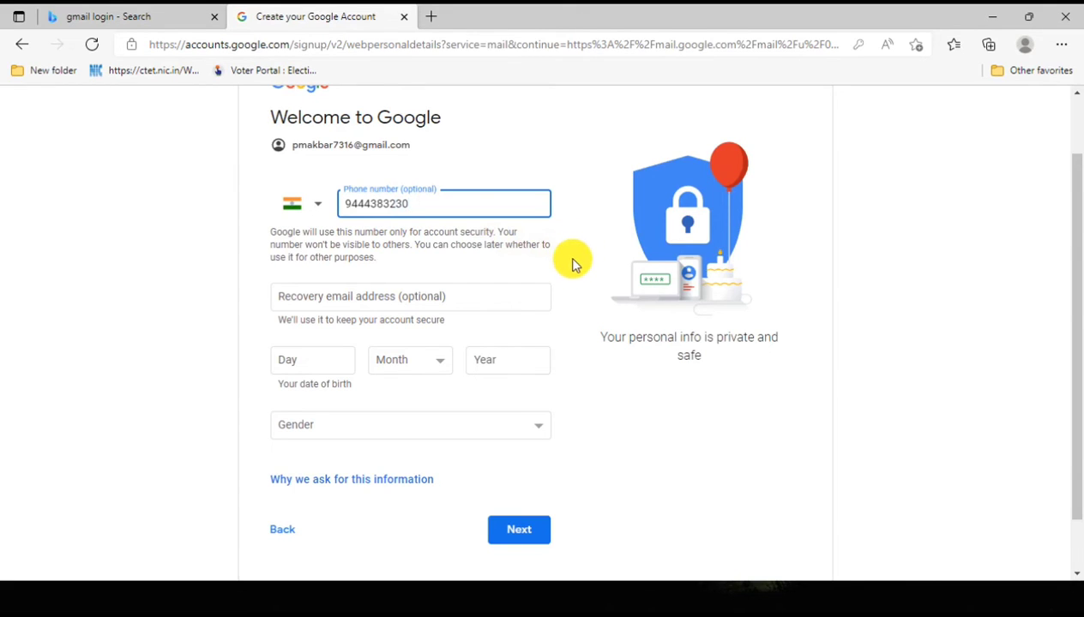
{"action": "left_click", "coordinate": [556, 268]}
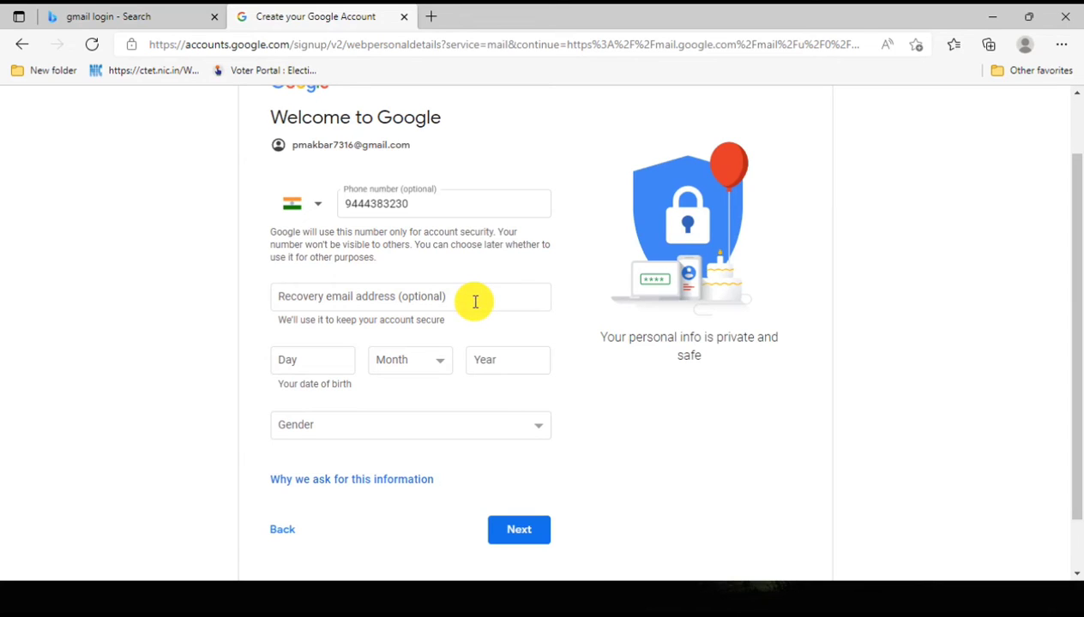
- Set the date of birth to 01 January 1960
{"action": "left_click", "coordinate": [475, 301]}
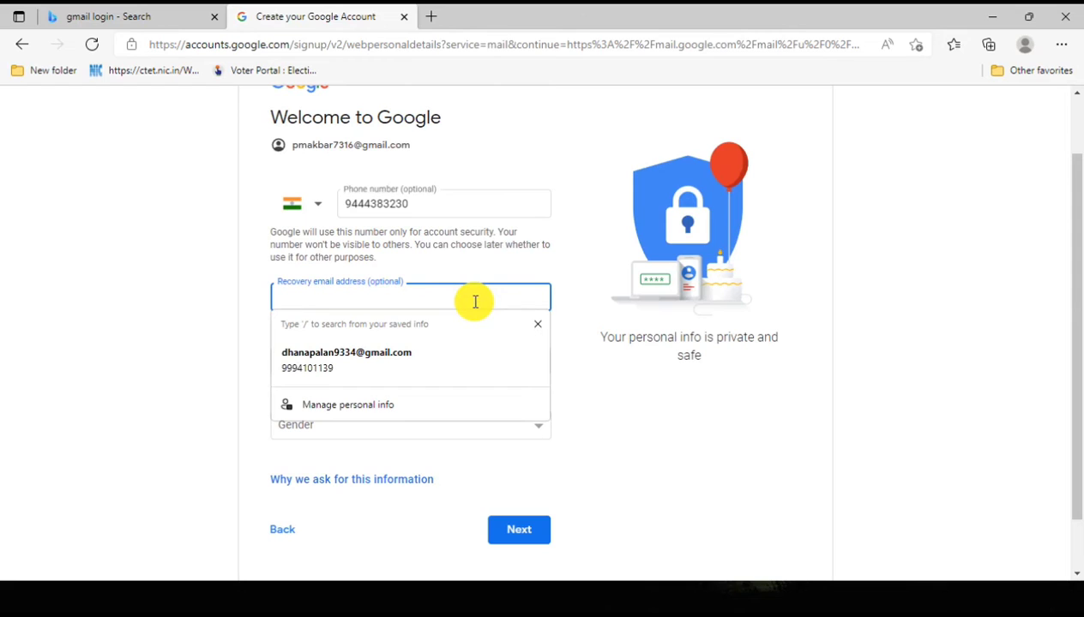
{"action": "left_click", "coordinate": [551, 276]}
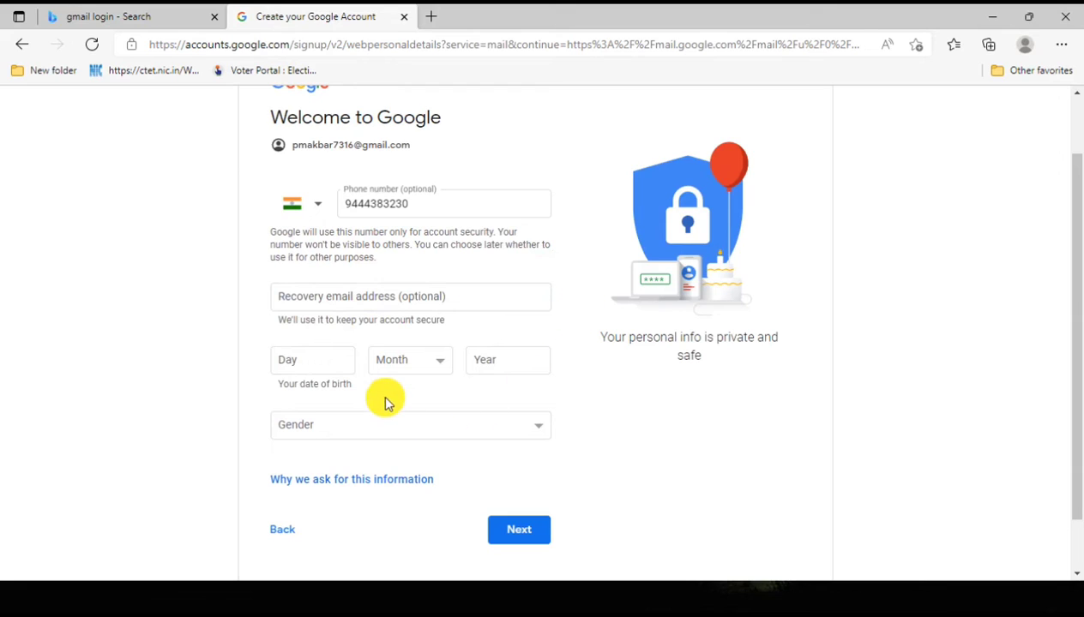
{"action": "left_click", "coordinate": [326, 355]}
{"action": "type", "text": "01"}
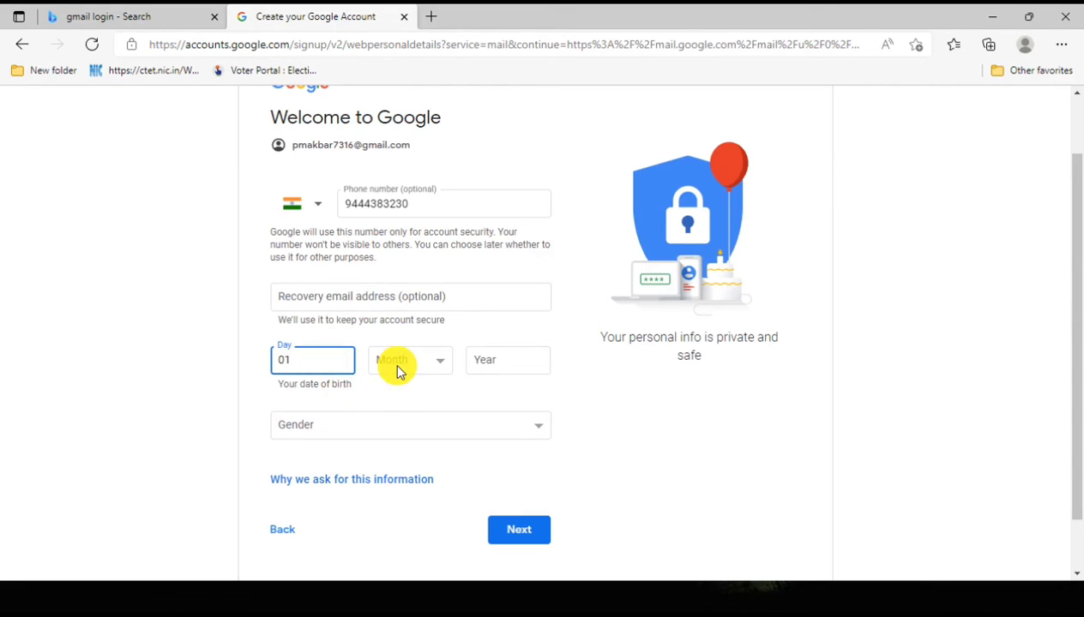
{"action": "left_click", "coordinate": [397, 369]}
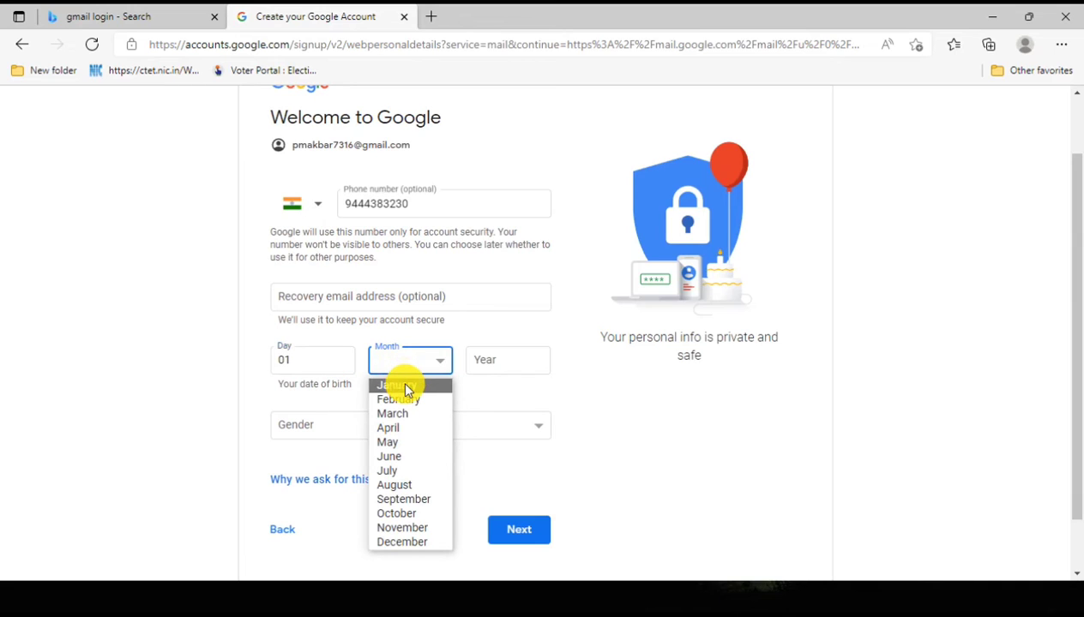
{"action": "left_click", "coordinate": [406, 388]}
{"action": "left_click", "coordinate": [509, 360]}
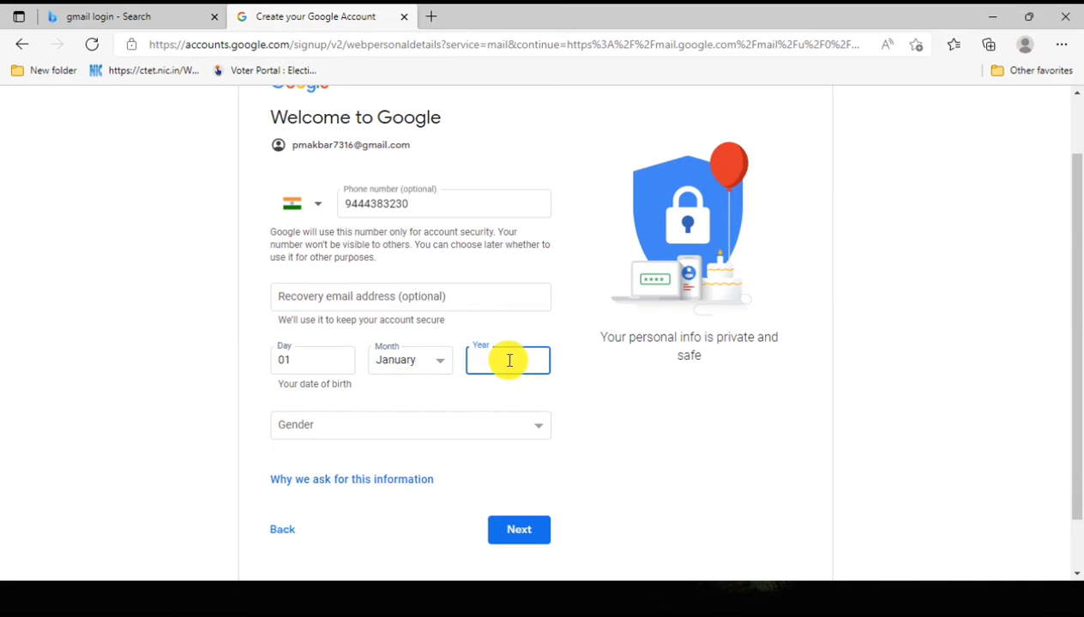
{"action": "type", "text": "1960"}
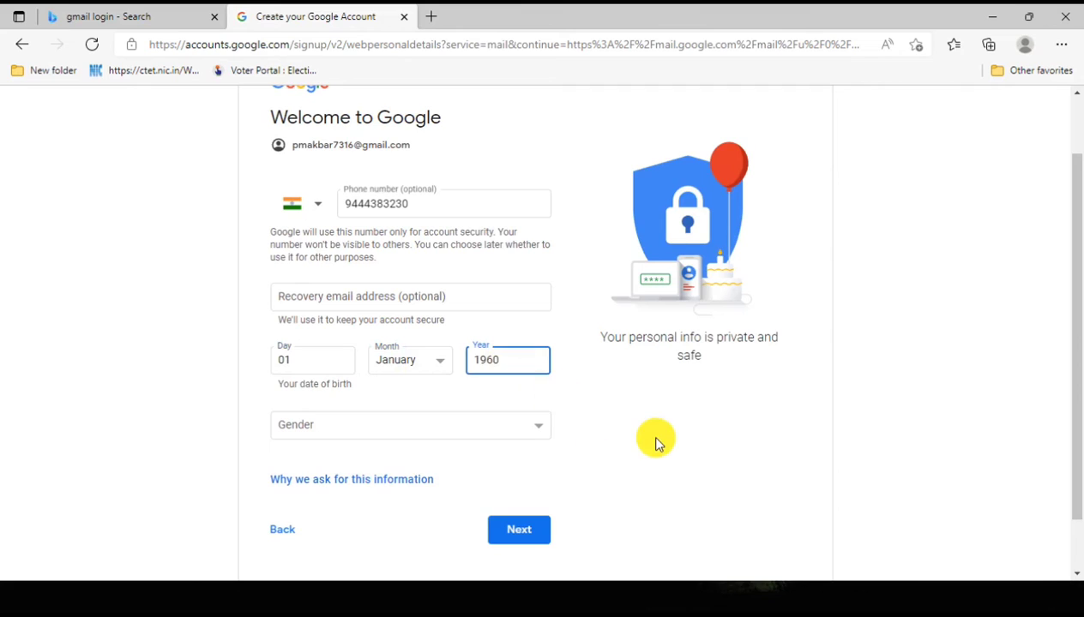
{"action": "left_click", "coordinate": [654, 444]}
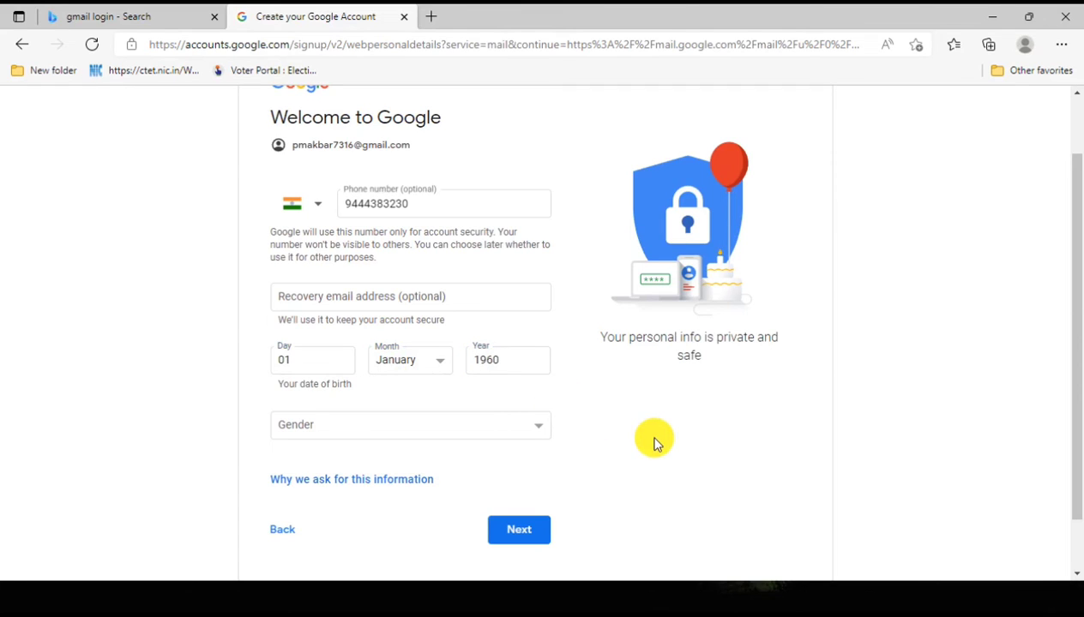
- Set the gender to Male and submit the personal details
{"action": "left_click", "coordinate": [512, 431]}
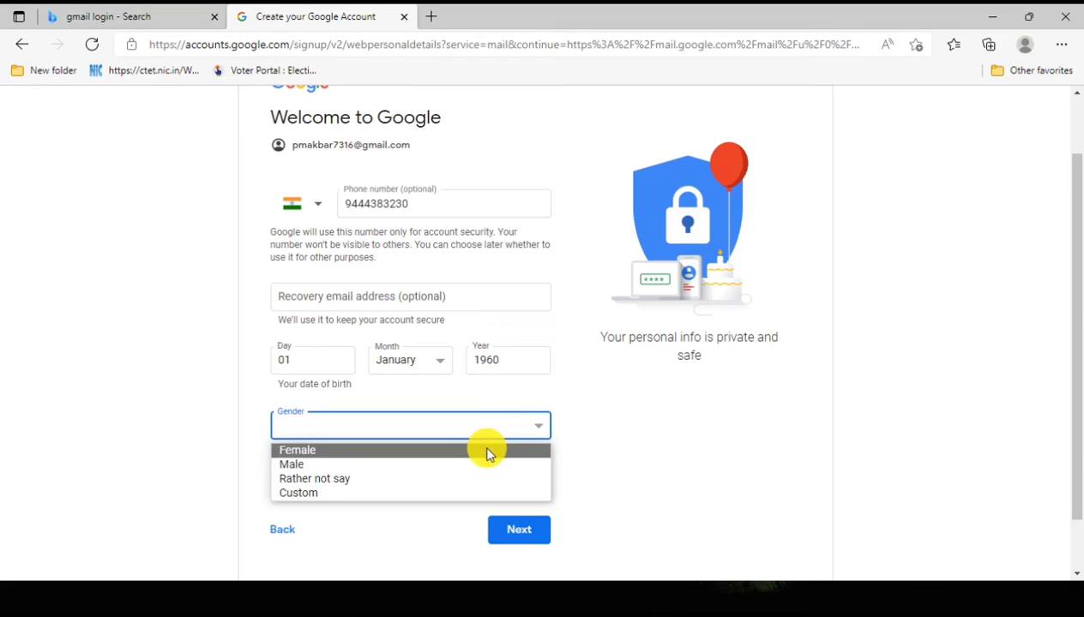
{"action": "left_click", "coordinate": [487, 451]}
{"action": "left_click", "coordinate": [495, 424]}
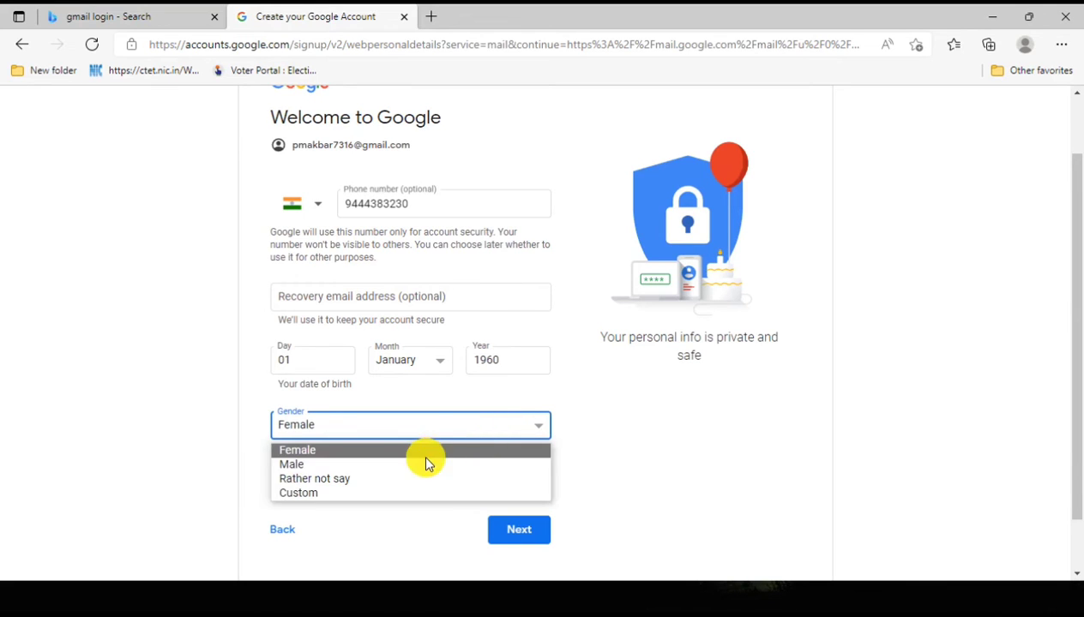
{"action": "left_click", "coordinate": [421, 466]}
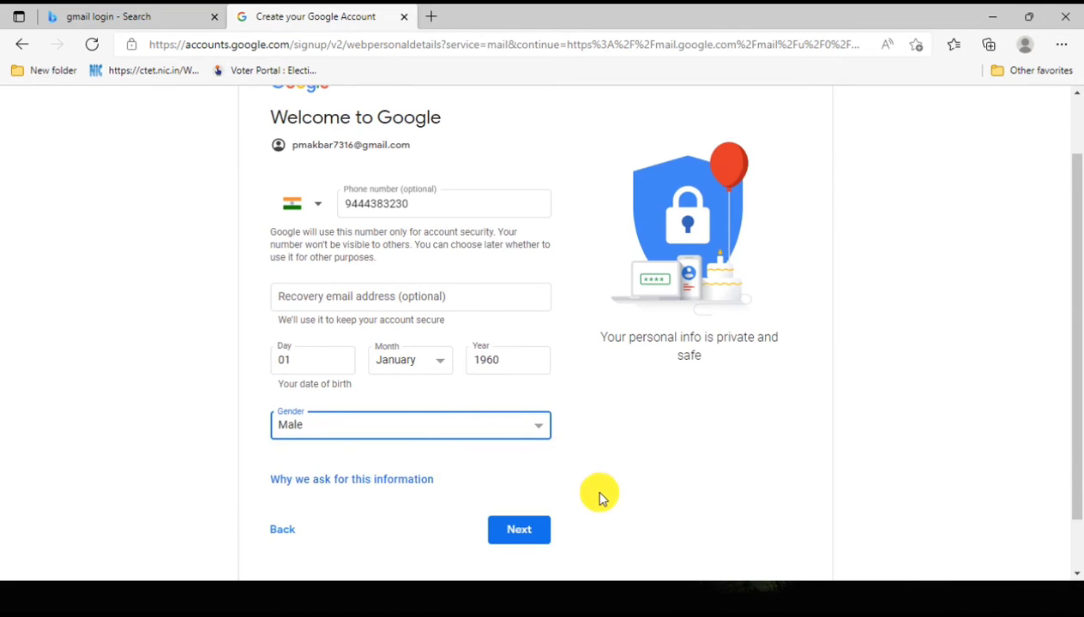
{"action": "left_click", "coordinate": [527, 533]}
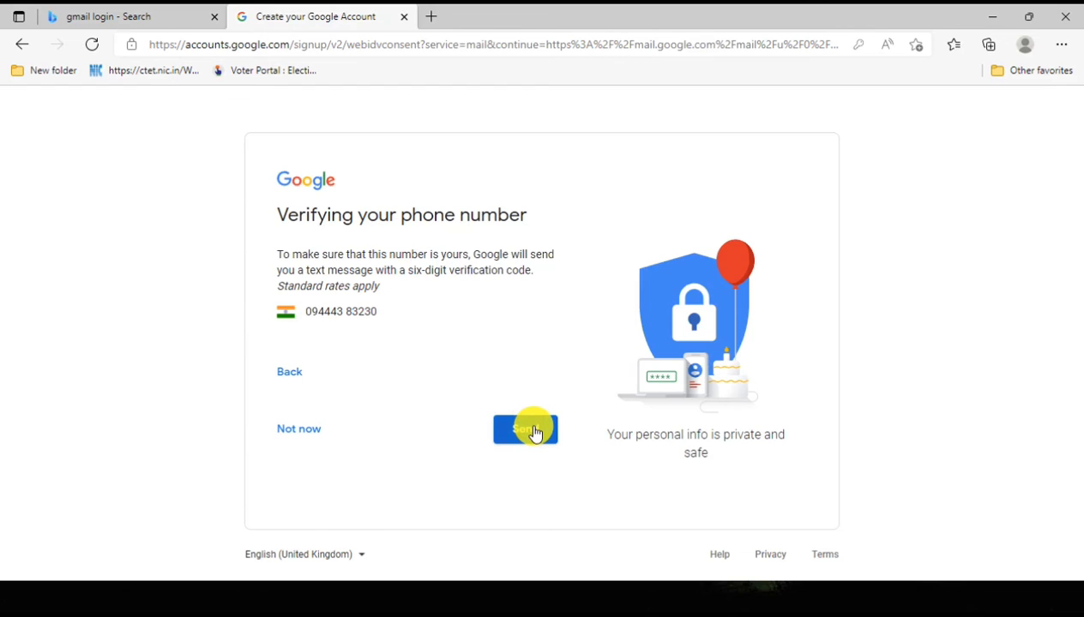
- Have Google text the six-digit verification code to the phone
{"action": "left_click", "coordinate": [540, 433]}
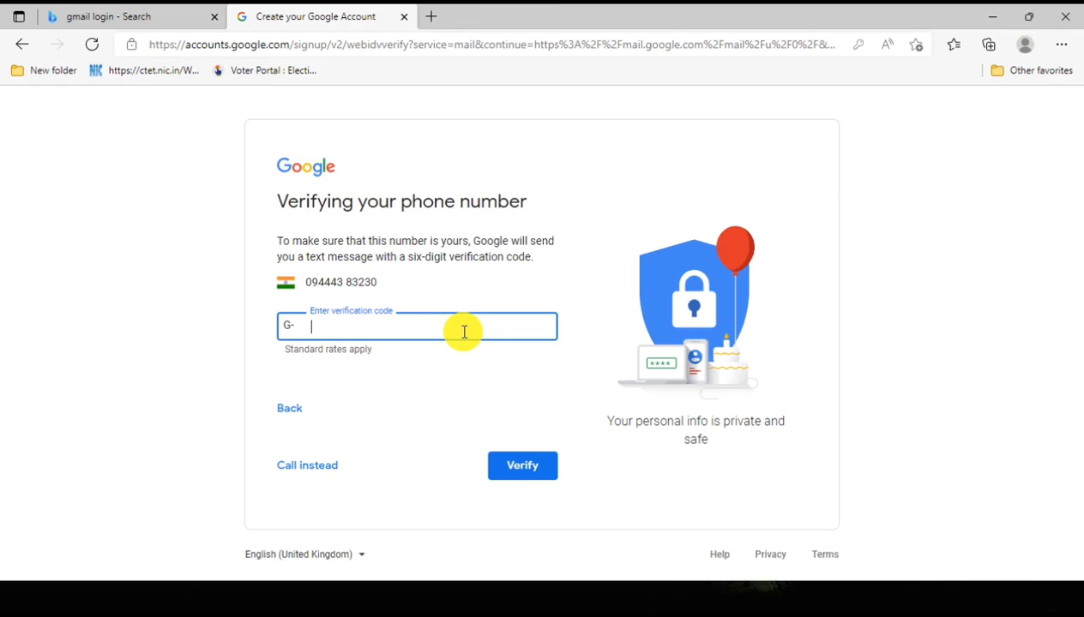
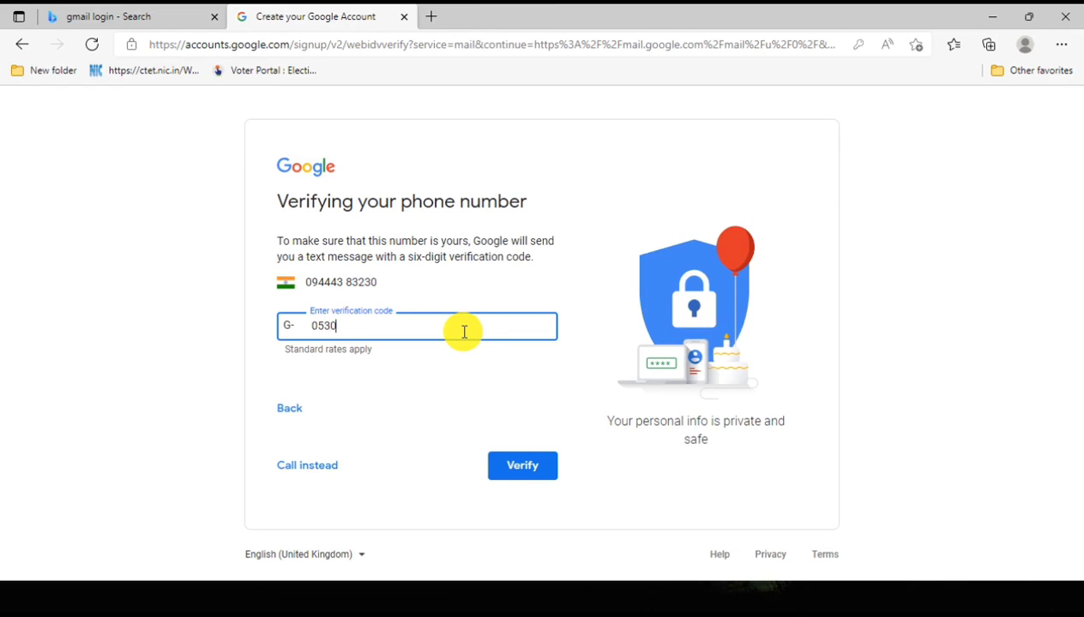